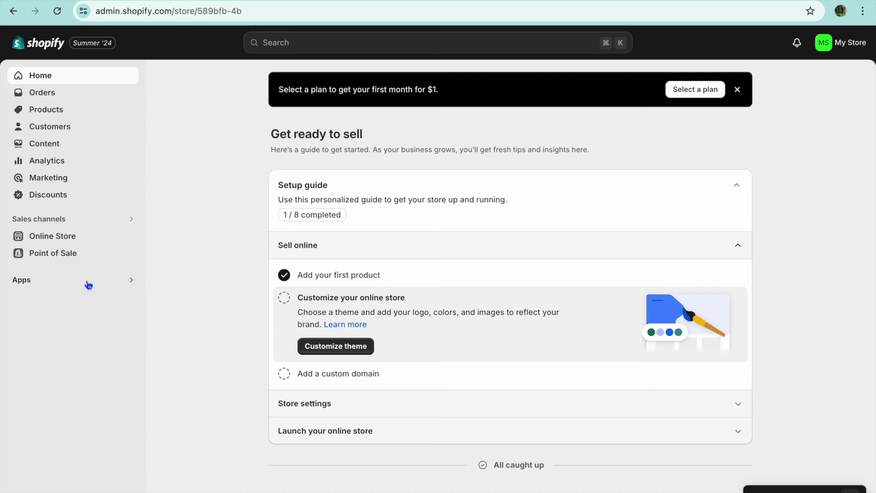
# Go from Apps through All recommended apps to the Shopify App Store home page
pyautogui.click(64, 285)
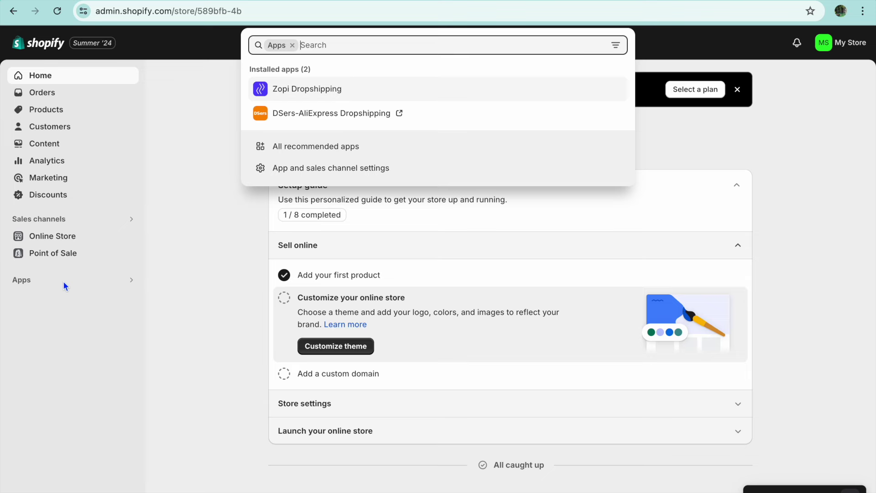
pyautogui.click(303, 149)
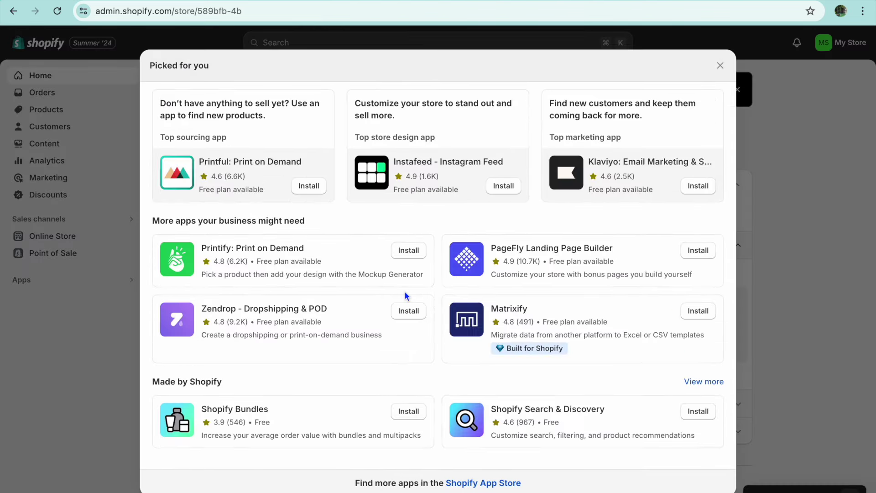
pyautogui.click(488, 486)
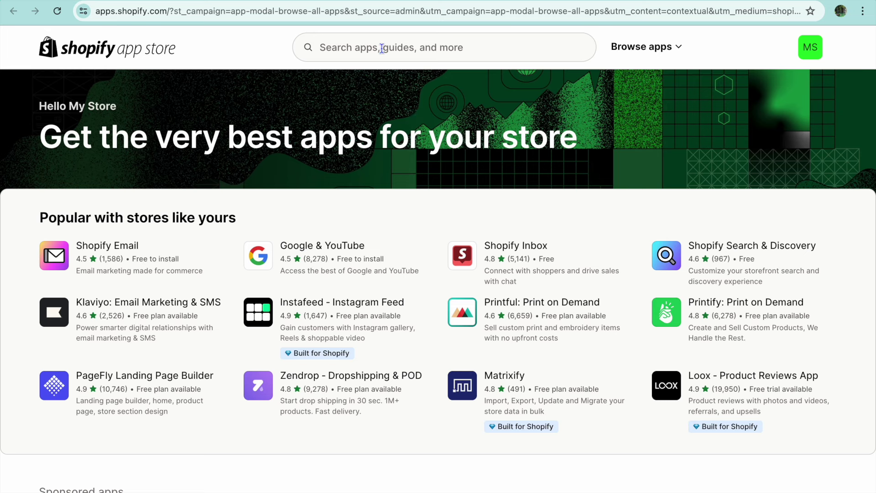
# Search the App Store for 'zopi' and open the installed Zopi - AliExpress Dropshipping app
pyautogui.click(382, 48)
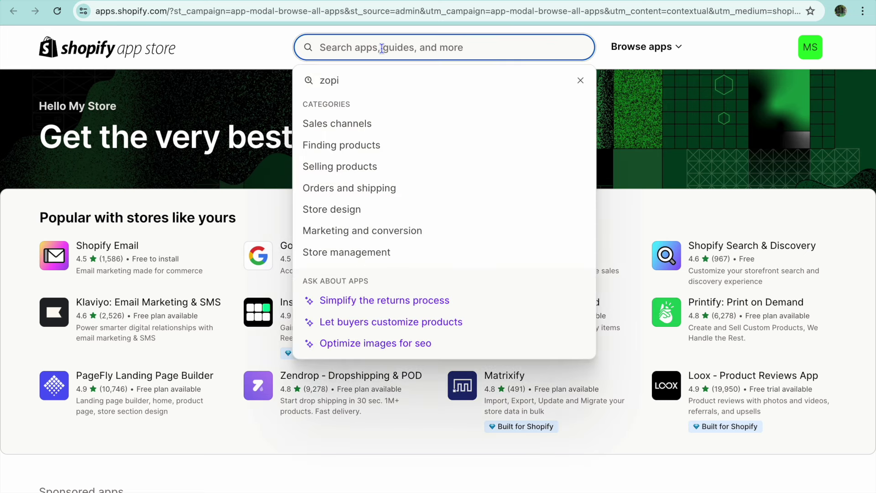
pyautogui.click(371, 81)
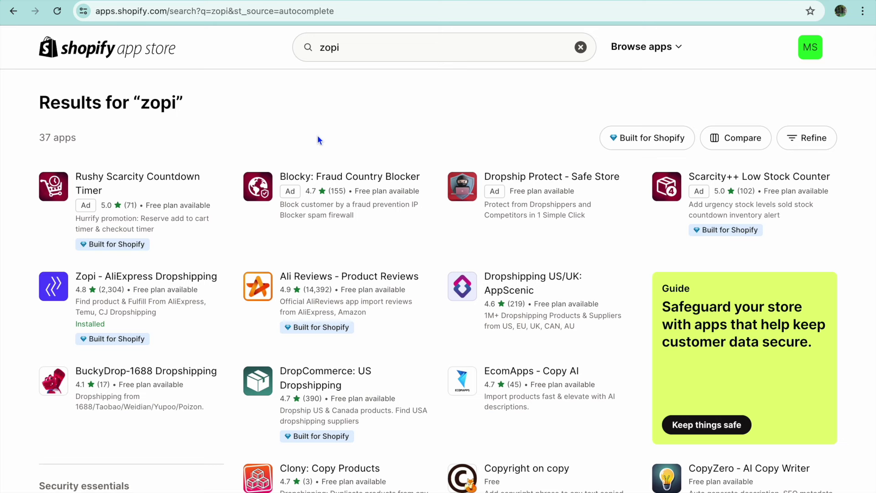
pyautogui.click(149, 277)
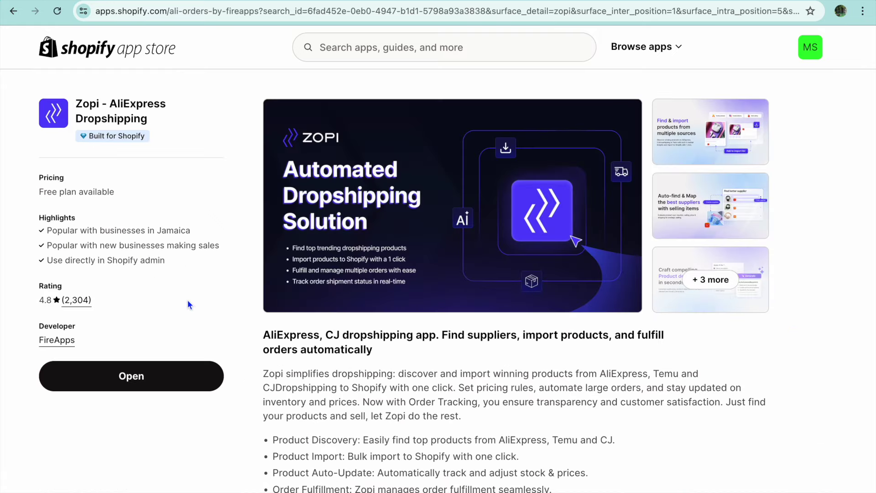
pyautogui.click(138, 379)
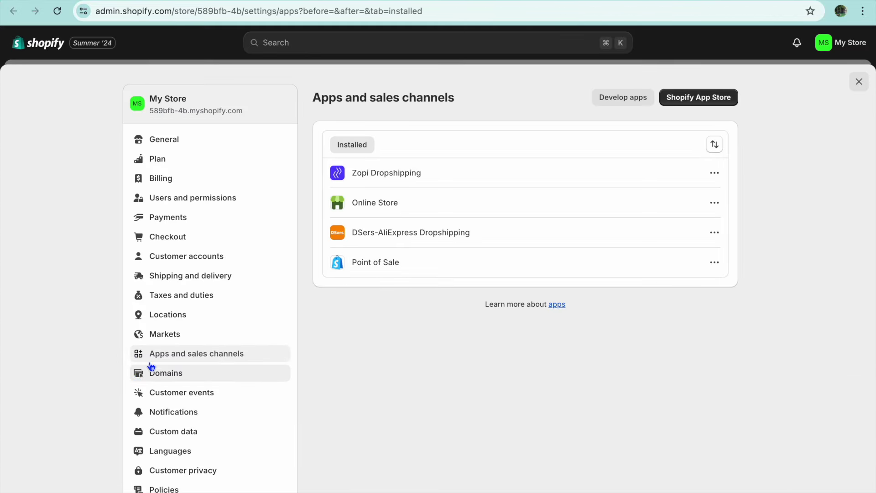
# Launch Zopi Dropshipping from its app details and go to its Find product page
pyautogui.click(410, 171)
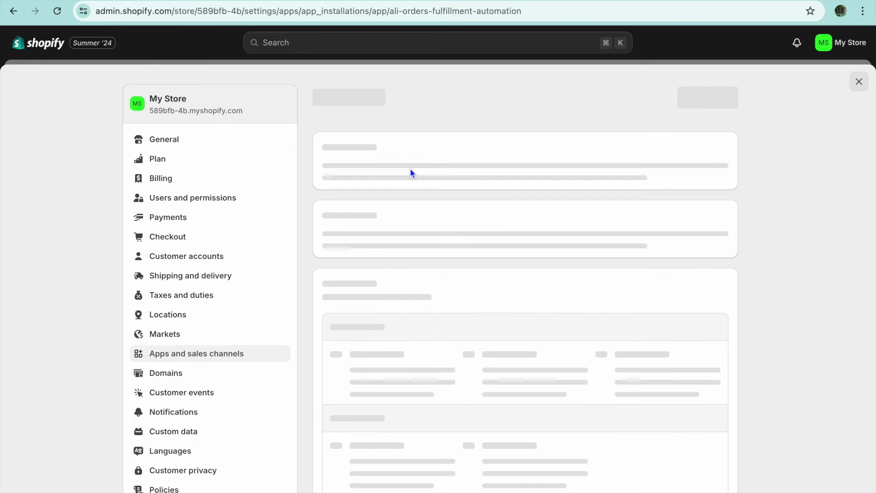
pyautogui.click(707, 97)
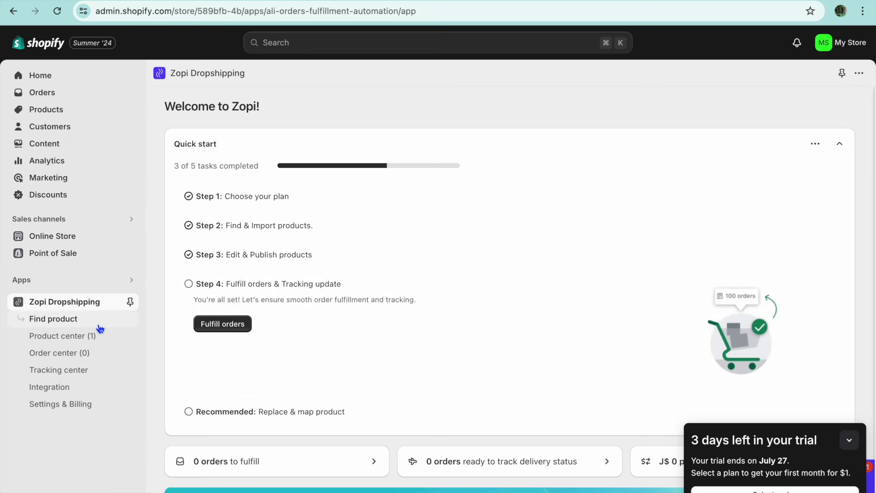
pyautogui.click(79, 325)
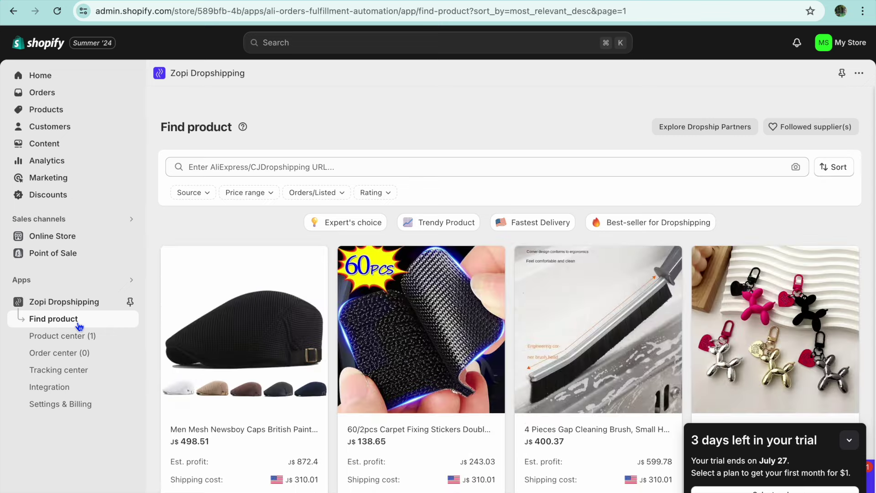
# Search Zopi's product finder for 'pet', replacing 'Gaming accessories'
pyautogui.click(197, 174)
pyautogui.write('Gaming accessories')
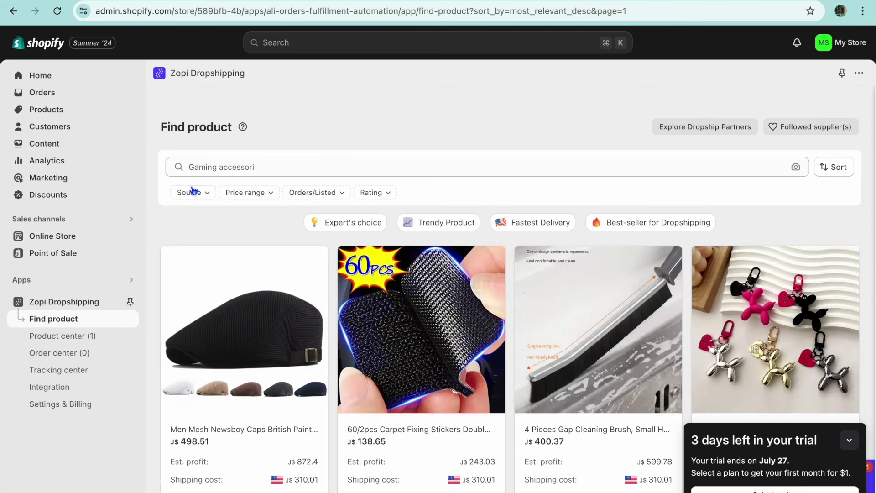
pyautogui.hotkey('ctrl', 'BackSpace')
pyautogui.hotkey('ctrl', 'BackSpace')
pyautogui.write('pet')
# Set the product source to Temu and follow the prompt to install the Zopi extension
pyautogui.click(201, 194)
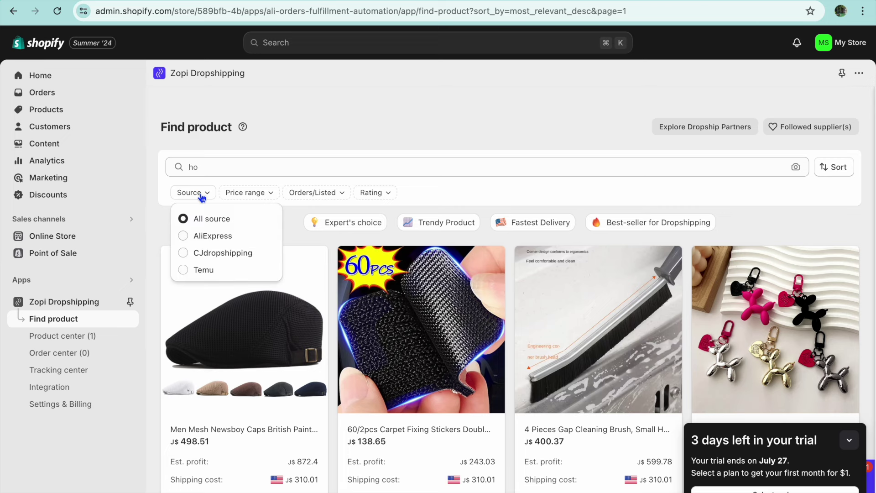
pyautogui.click(192, 271)
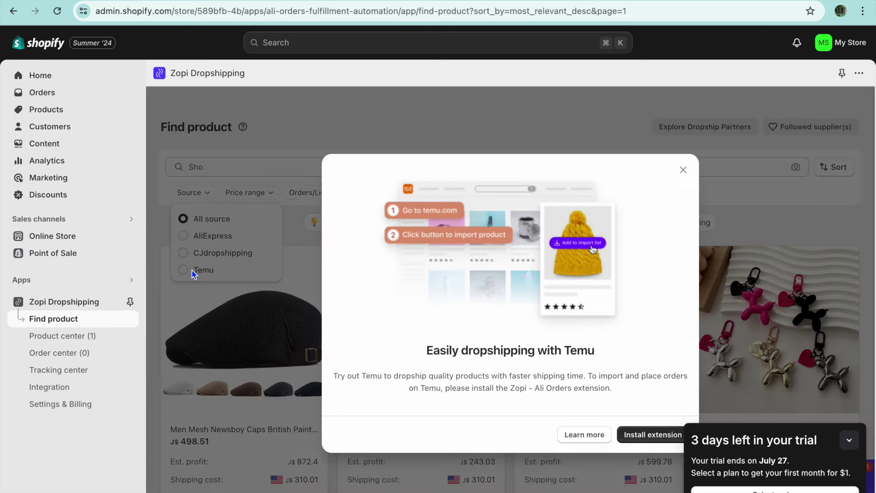
pyautogui.click(647, 436)
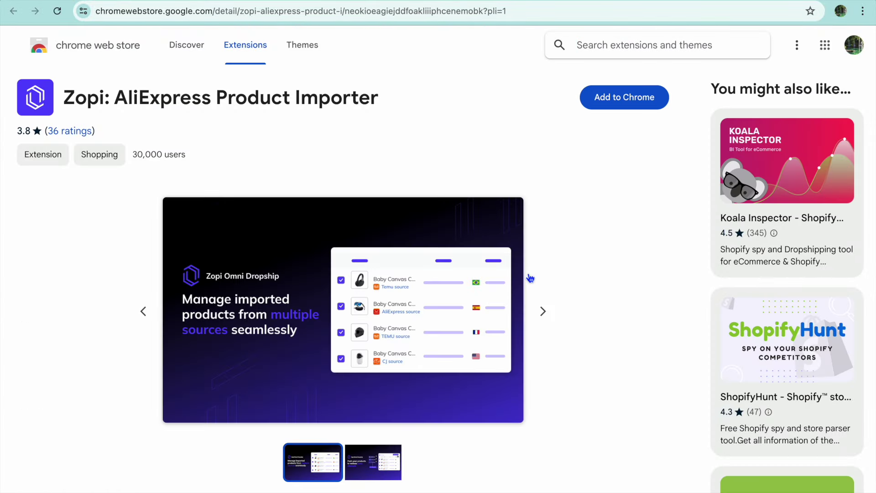
# Add the Zopi: AliExpress Product Importer extension to Chrome
pyautogui.click(619, 98)
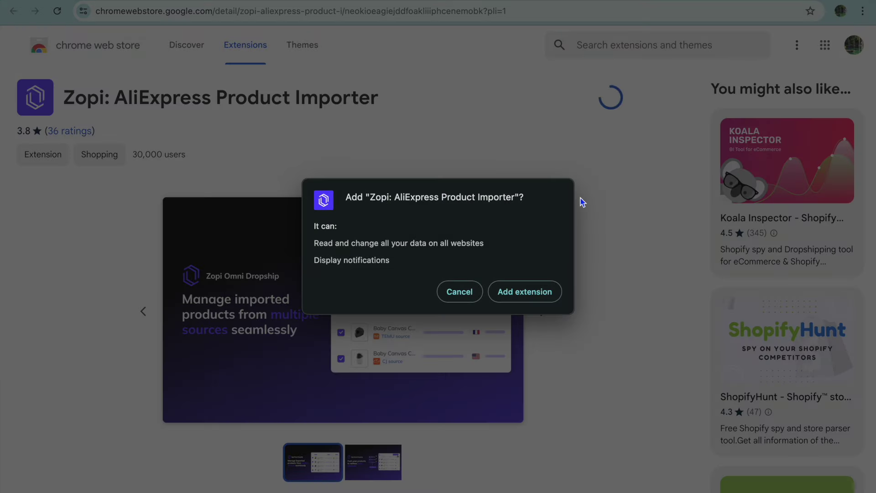
pyautogui.click(541, 293)
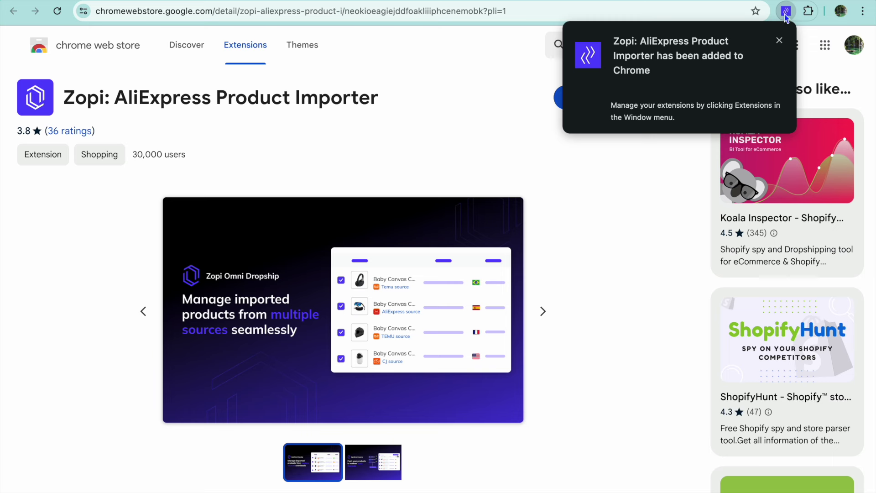
pyautogui.click(778, 41)
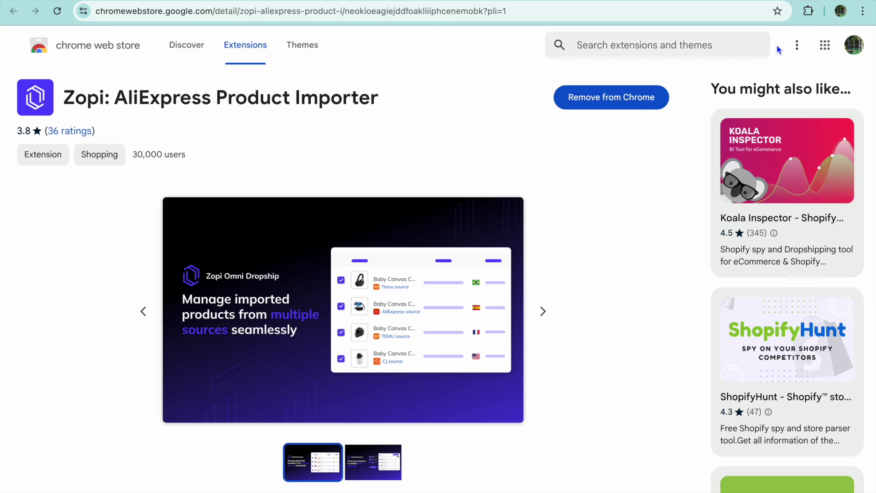
# Pin the Zopi extension in the toolbar and switch to the Temu tab
pyautogui.click(809, 16)
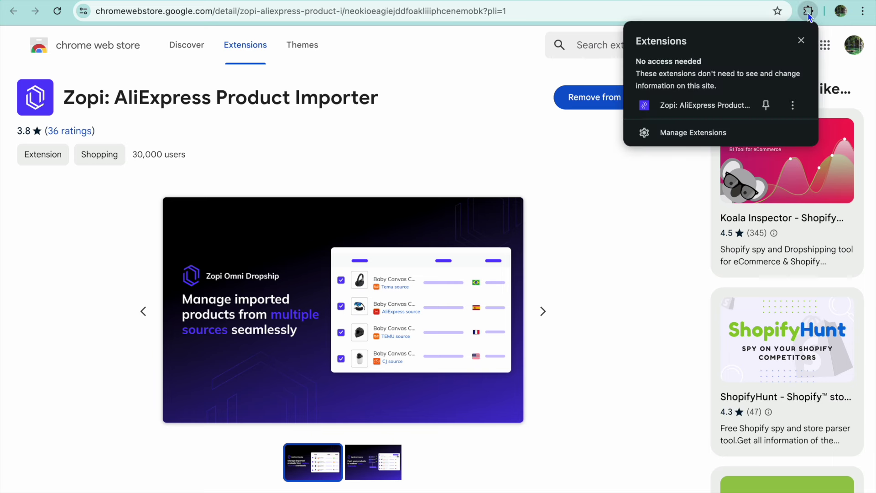
pyautogui.click(767, 108)
pyautogui.click(703, 152)
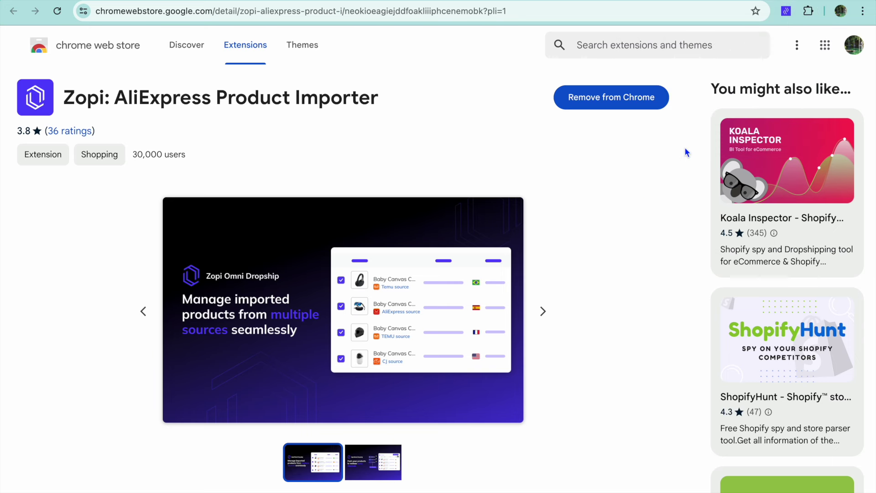
pyautogui.click(632, 0)
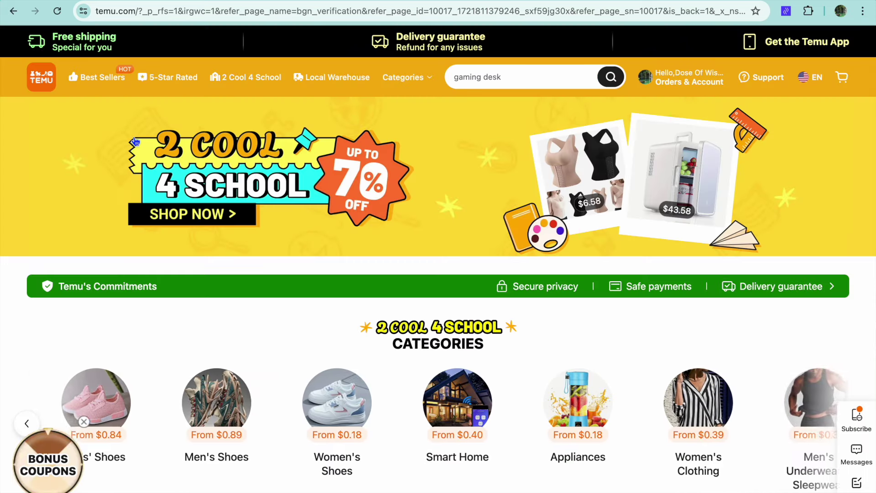
# Add the Temu luggage set to the Zopi import list and log in to Zopi with Google
pyautogui.click(58, 11)
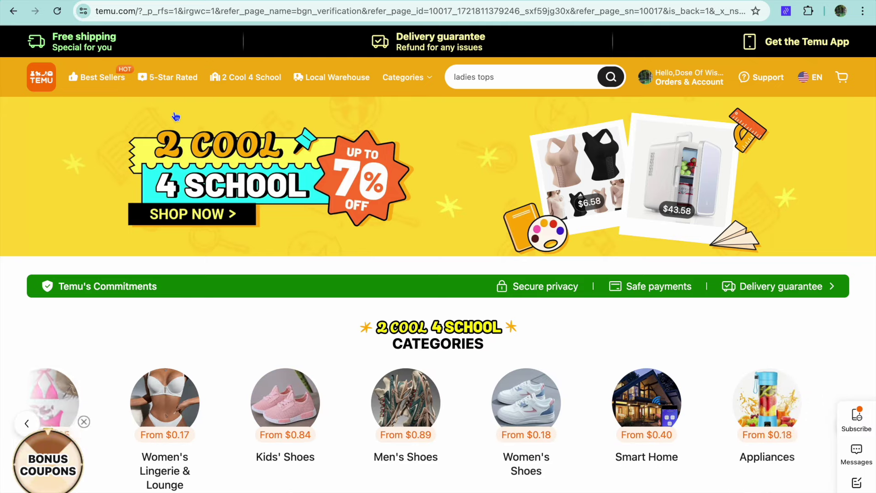
pyautogui.scroll(-4, 279, 165)
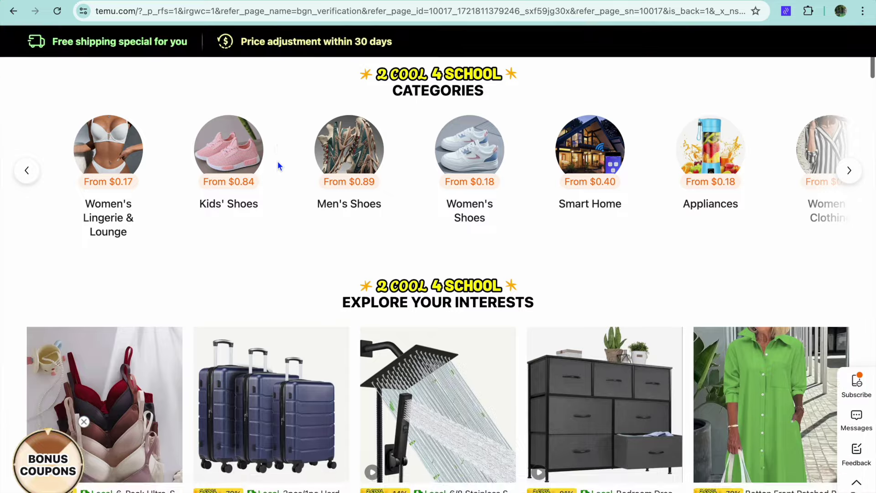
pyautogui.scroll(-4, 279, 165)
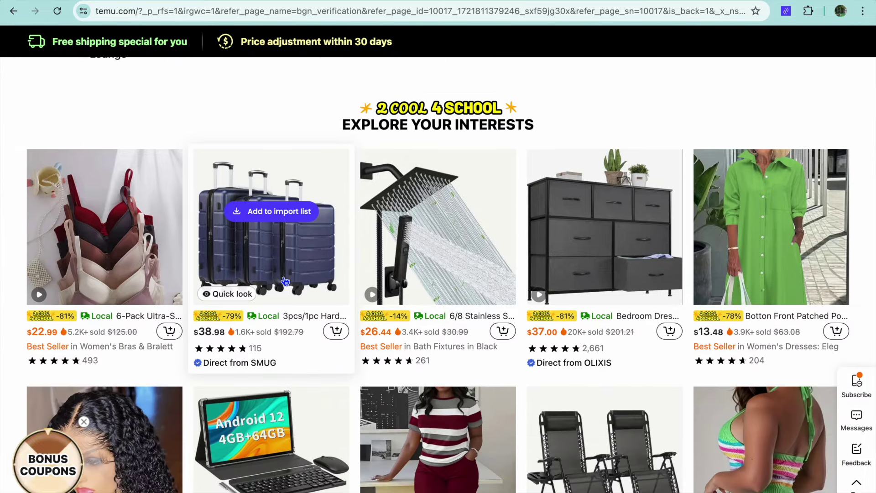
pyautogui.click(282, 221)
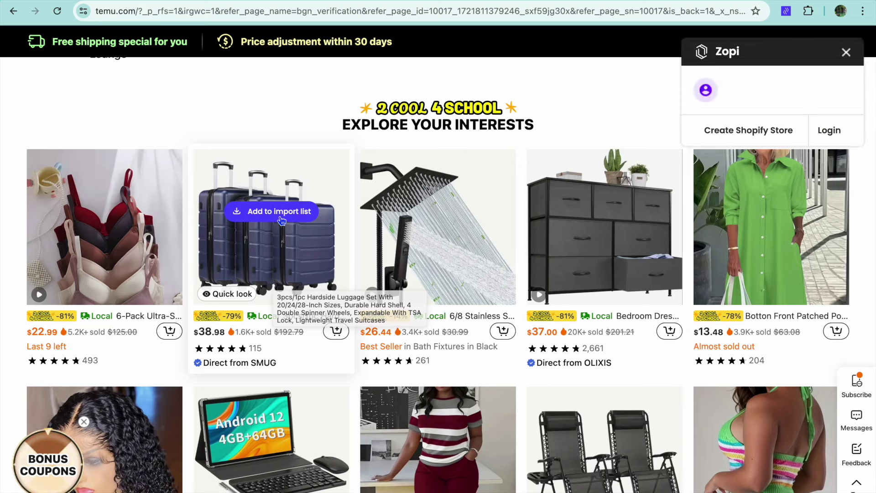
pyautogui.click(835, 132)
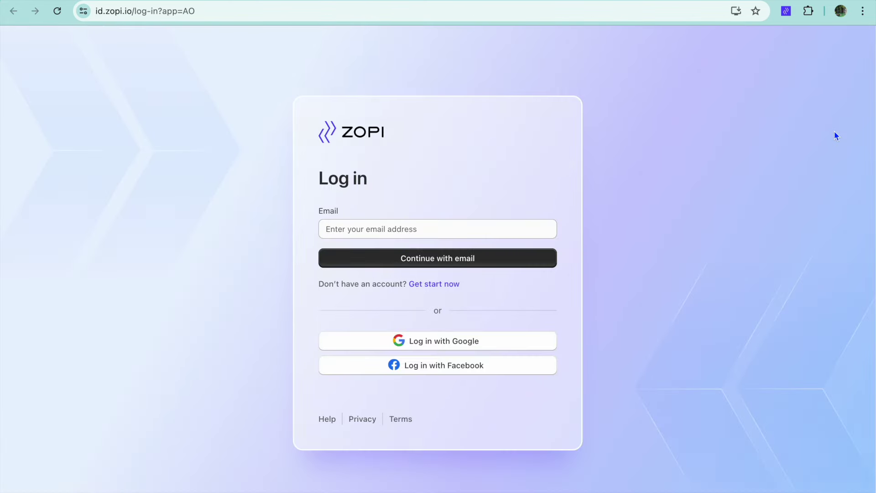
pyautogui.click(446, 340)
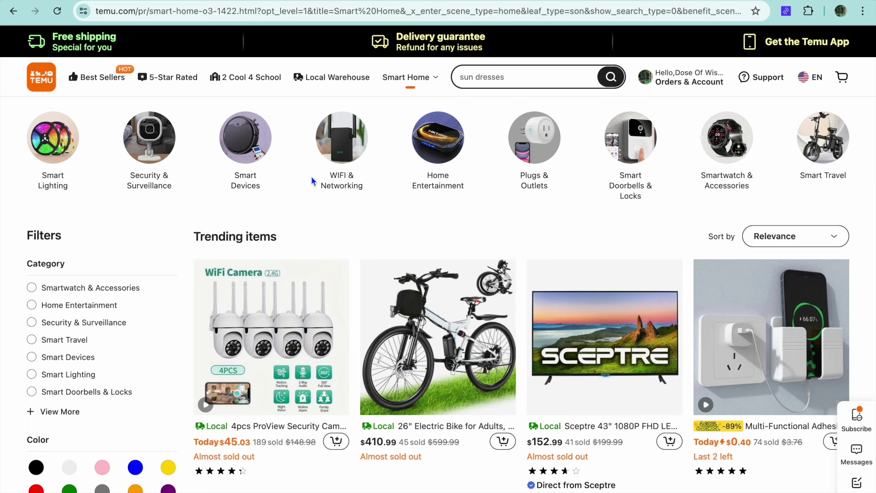
# Open the 4pcs ProView security camera listing from Smart Home trending items
pyautogui.moveTo(389, 266)
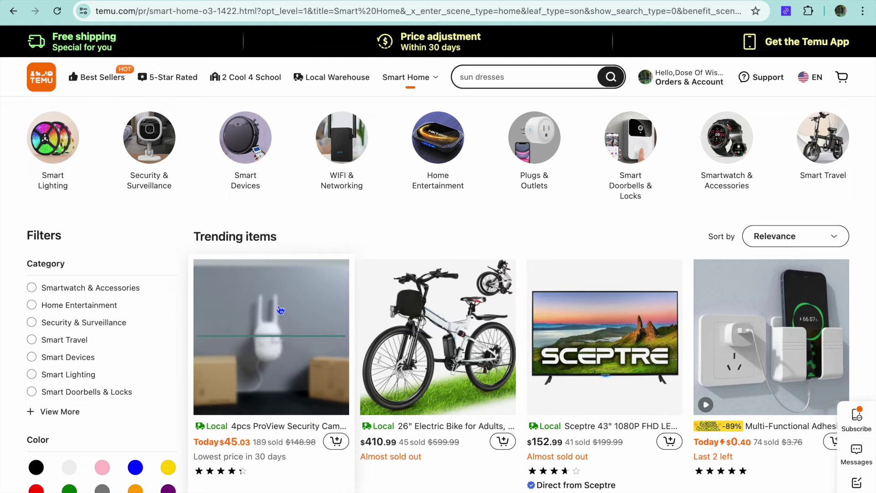
pyautogui.moveTo(275, 367)
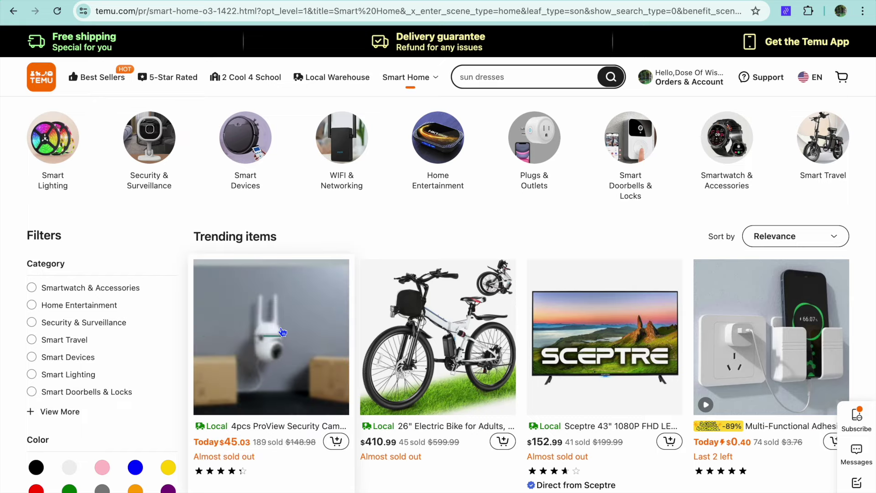
pyautogui.click(284, 330)
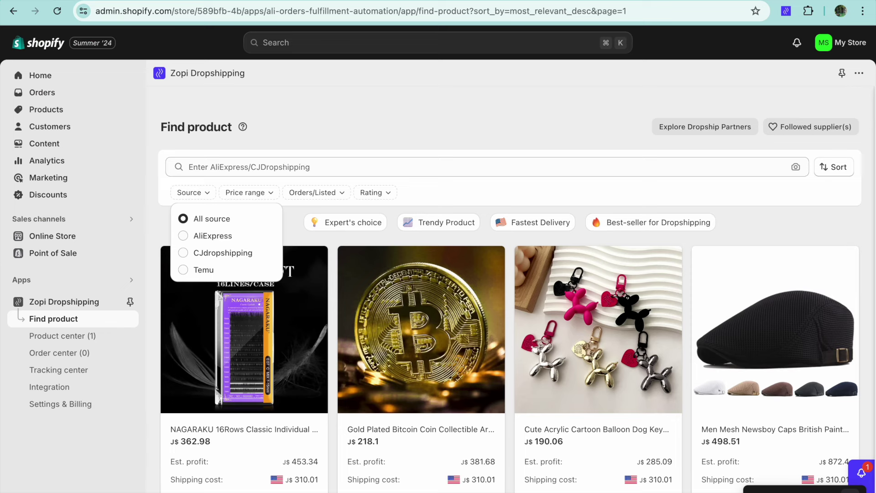
# Return to Zopi Dropshipping and open its Product center list
pyautogui.click(140, 144)
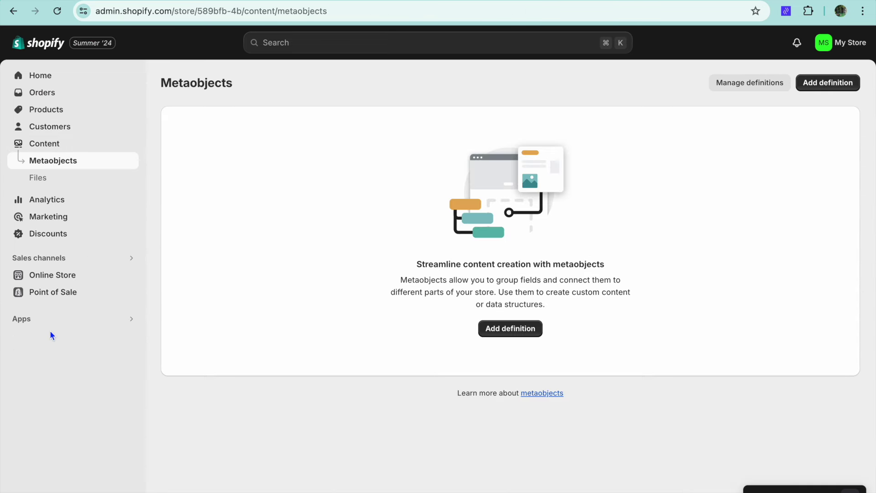
pyautogui.click(13, 11)
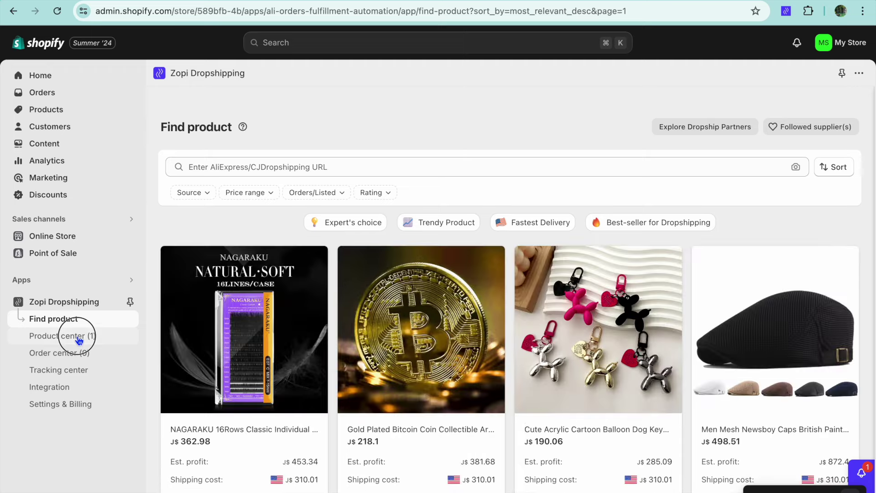
pyautogui.click(79, 337)
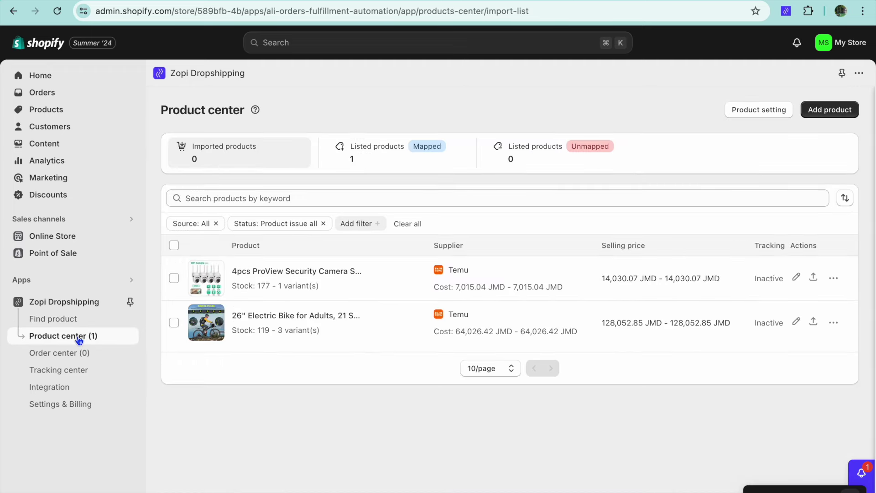
# Push the 4pcs ProView security camera to the store as published, then check Products
pyautogui.moveTo(251, 286)
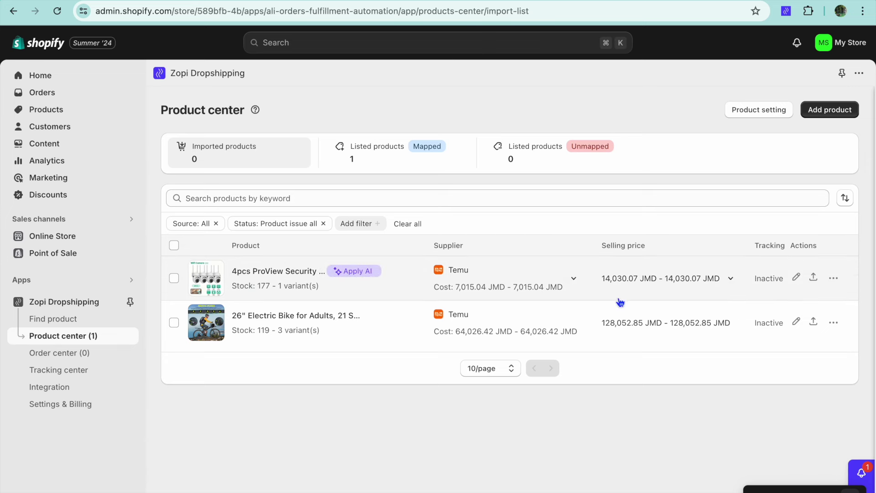
pyautogui.click(816, 279)
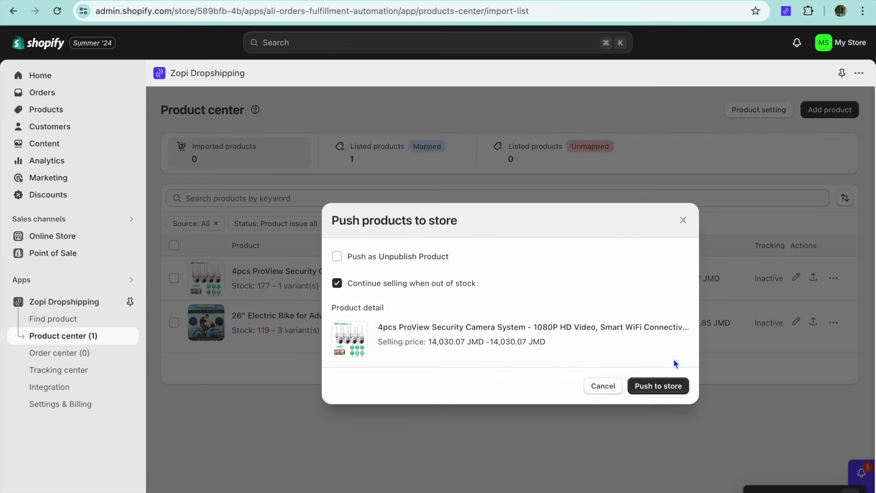
pyautogui.click(666, 385)
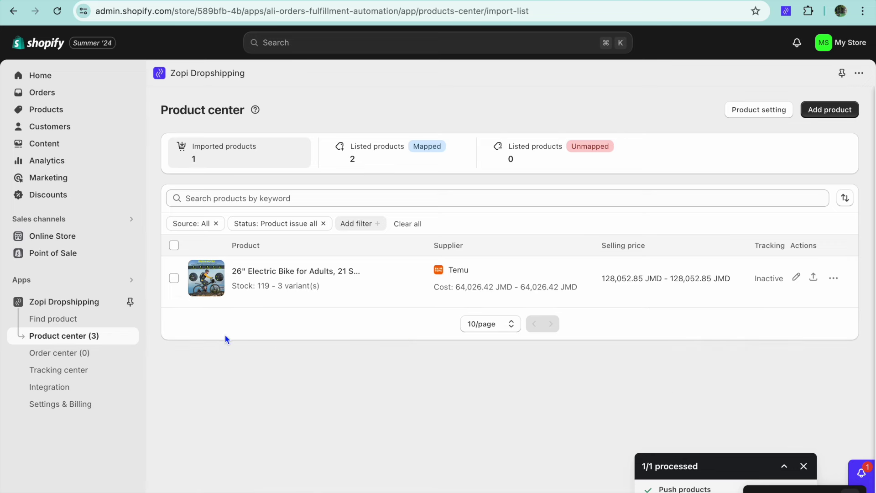
pyautogui.click(55, 110)
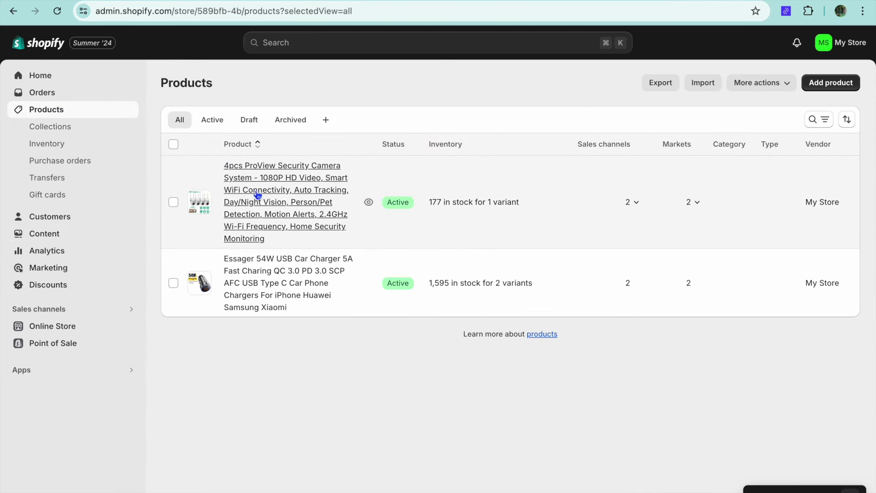
# Preview the security camera on the storefront, showing its 14,030.07 JMD sale price
pyautogui.click(369, 204)
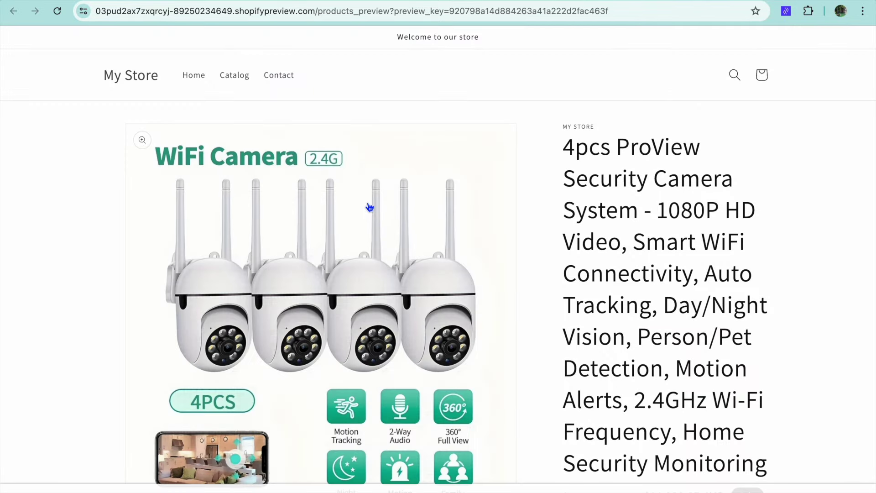
pyautogui.scroll(-2, 370, 206)
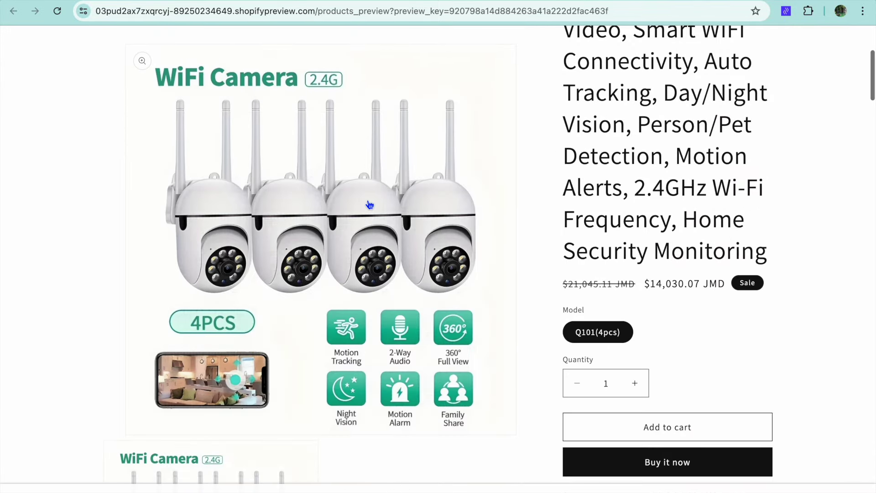